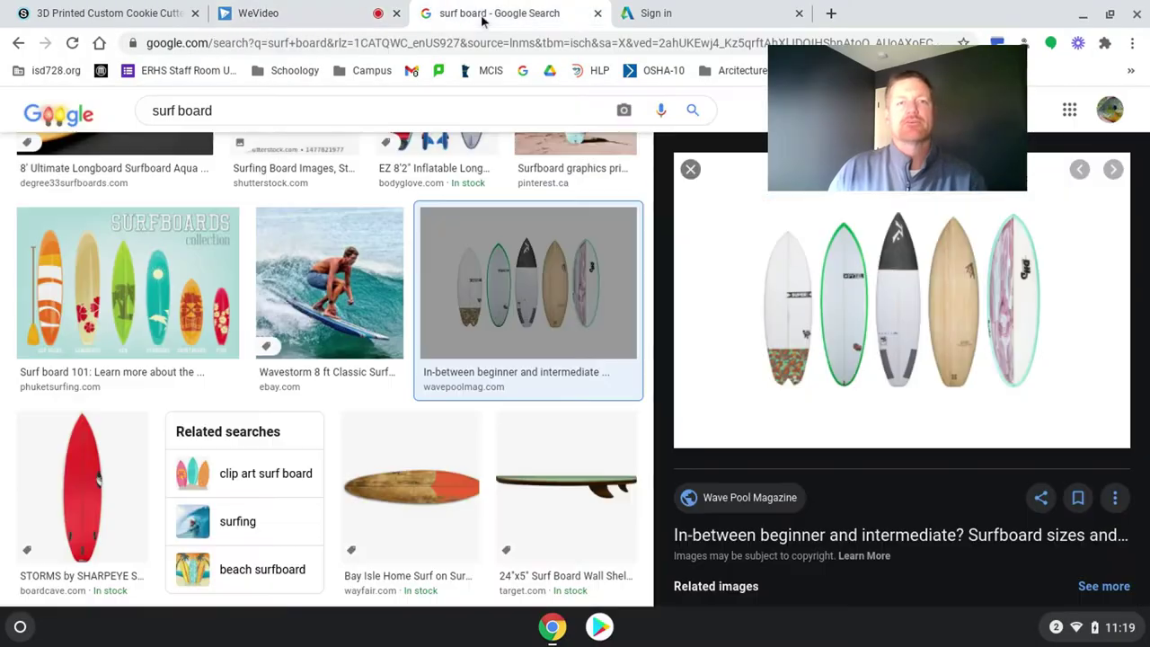
Browse the surf board image results and the related images for a suitable surfboard outline picture
scroll(464, 387, "down", 5)
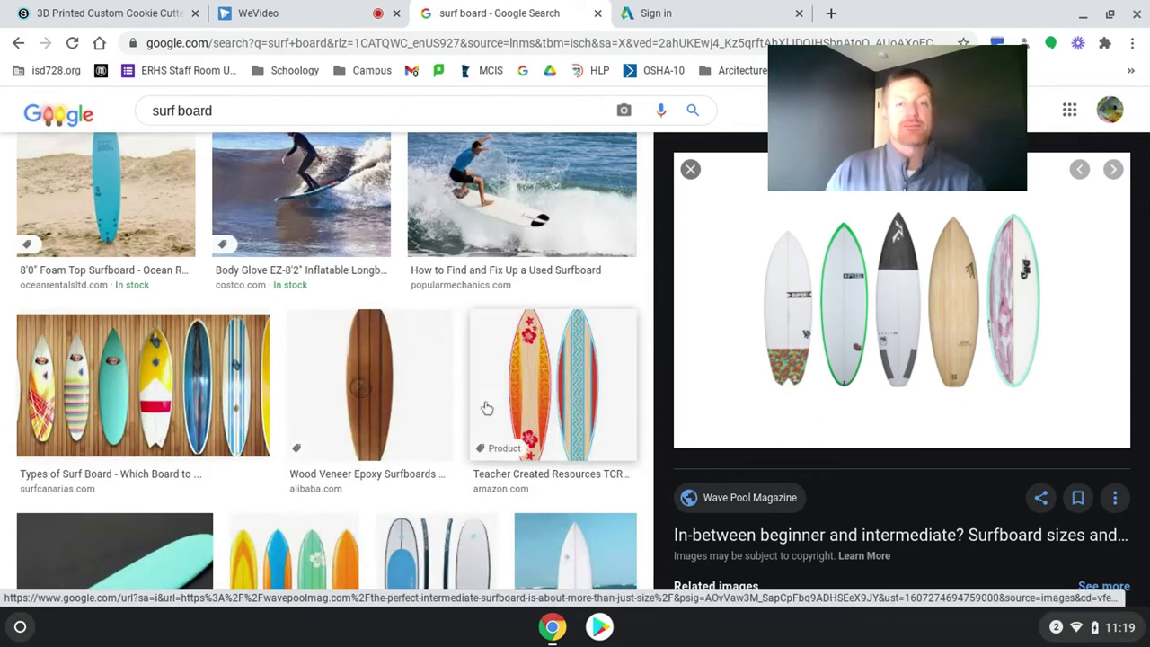
scroll(561, 382, "up", 5)
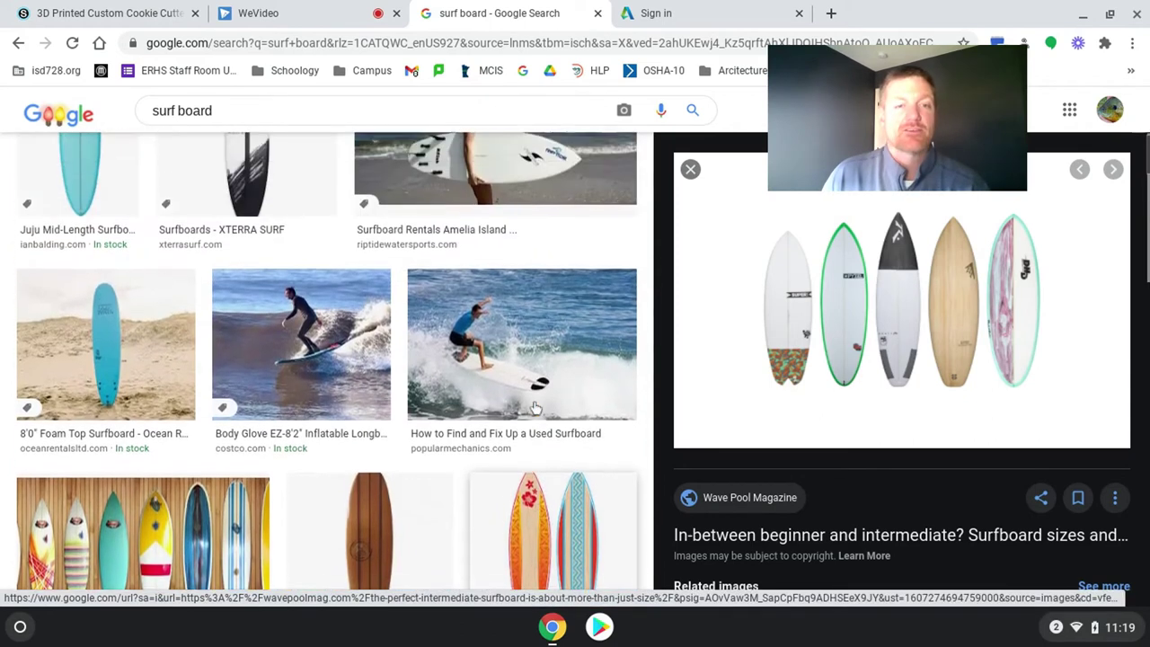
scroll(527, 411, "up", 3)
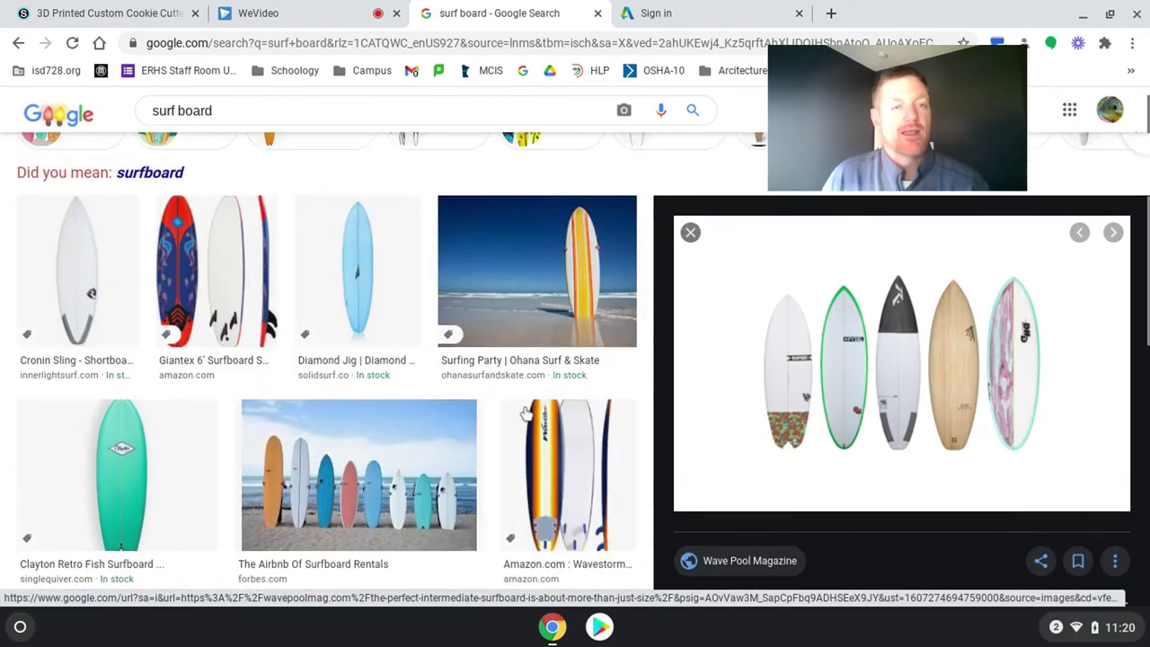
scroll(527, 411, "down", 2)
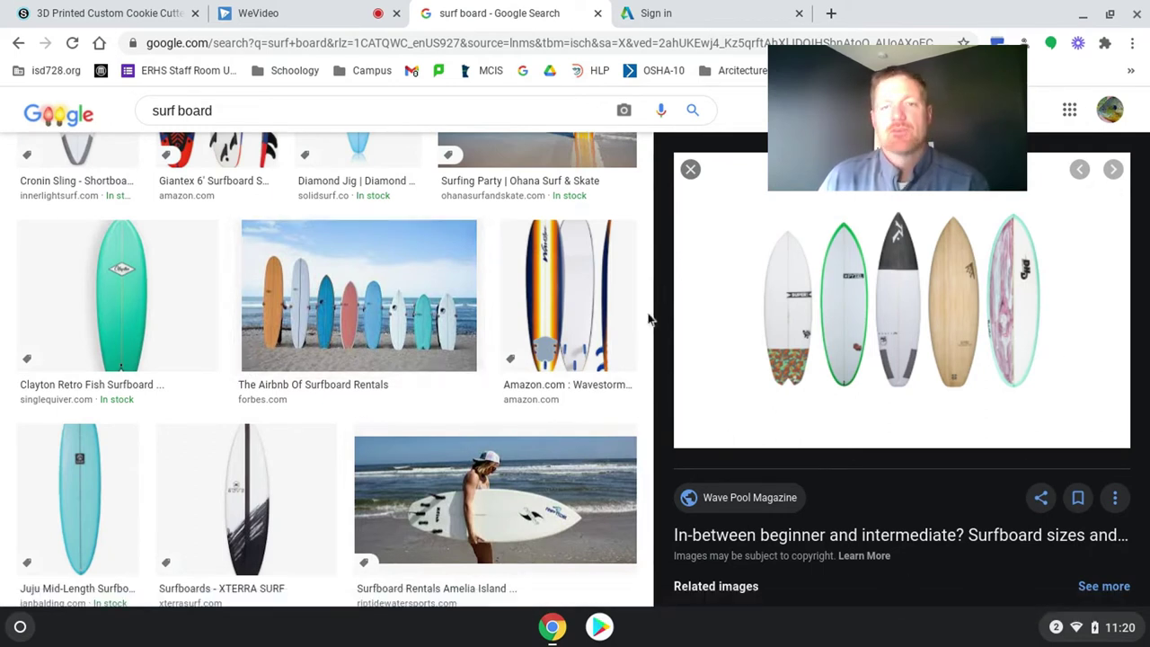
scroll(449, 324, "up", 3)
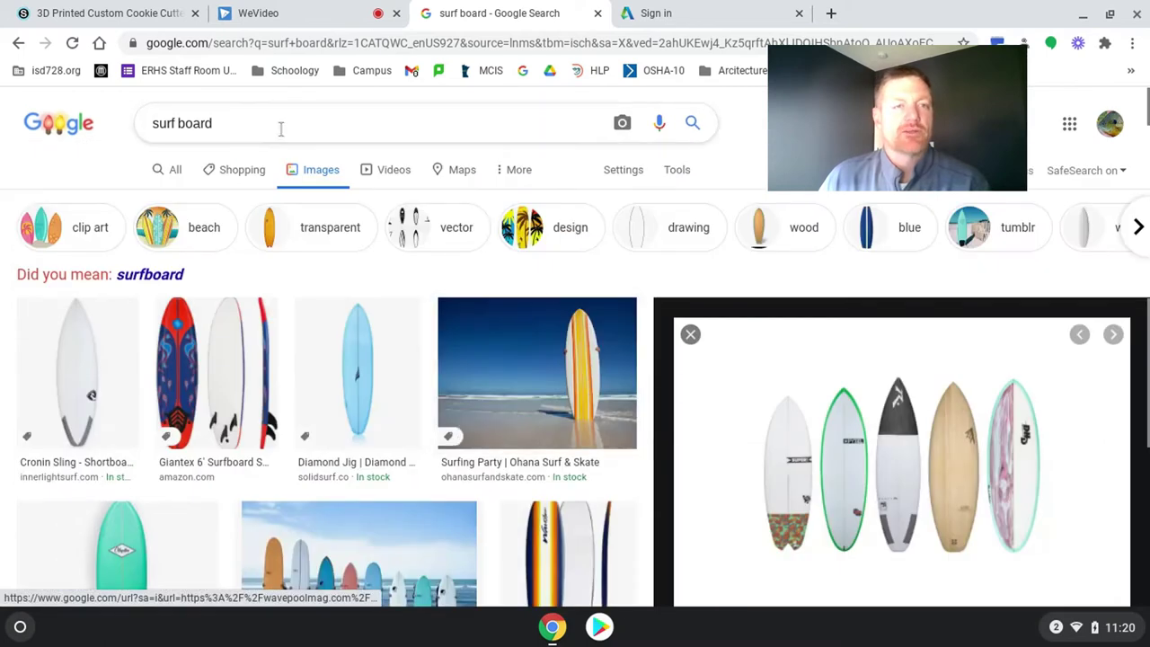
scroll(400, 303, "down", 1)
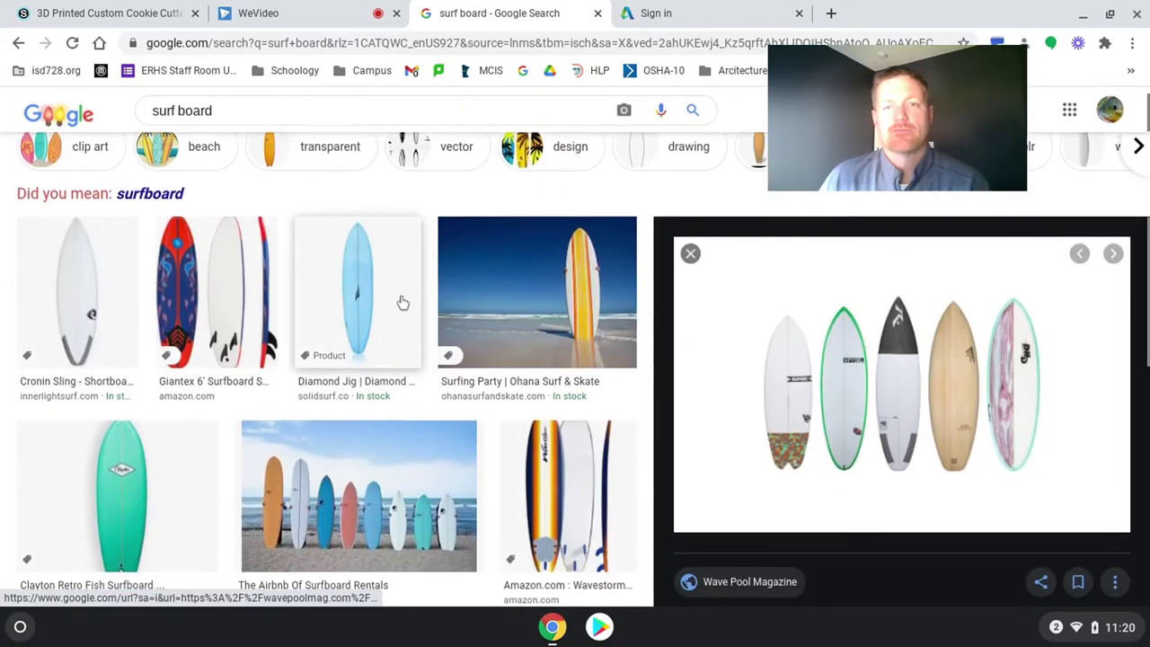
scroll(402, 302, "down", 1)
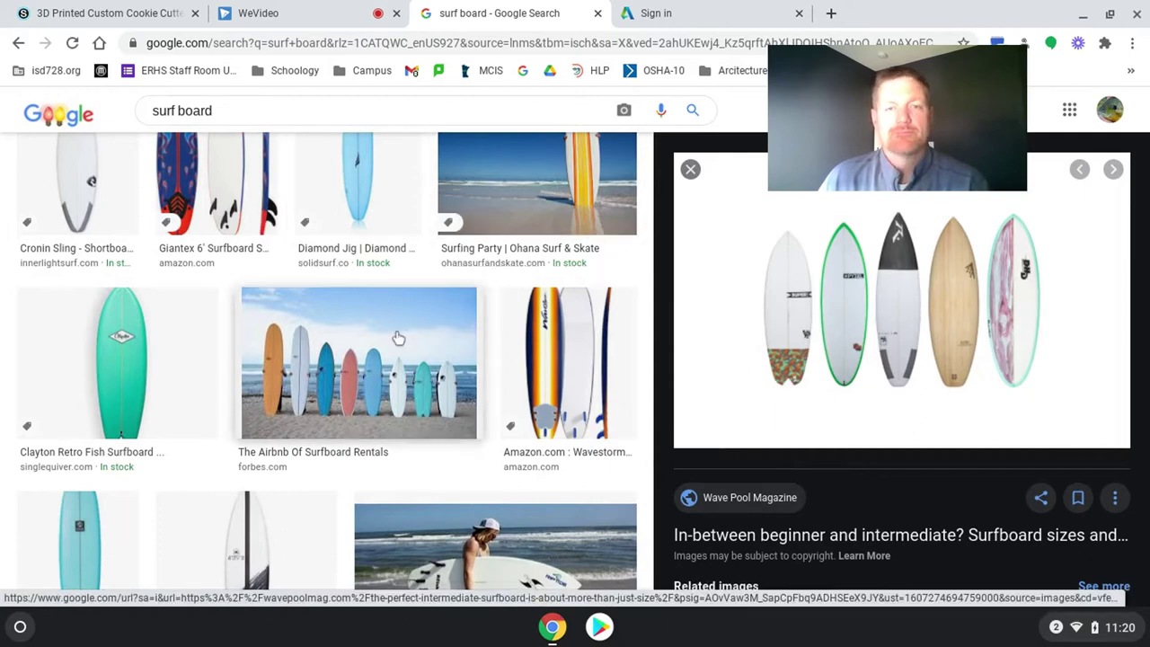
scroll(904, 452, "up", 1)
scroll(944, 431, "down", 1)
scroll(937, 423, "down", 2)
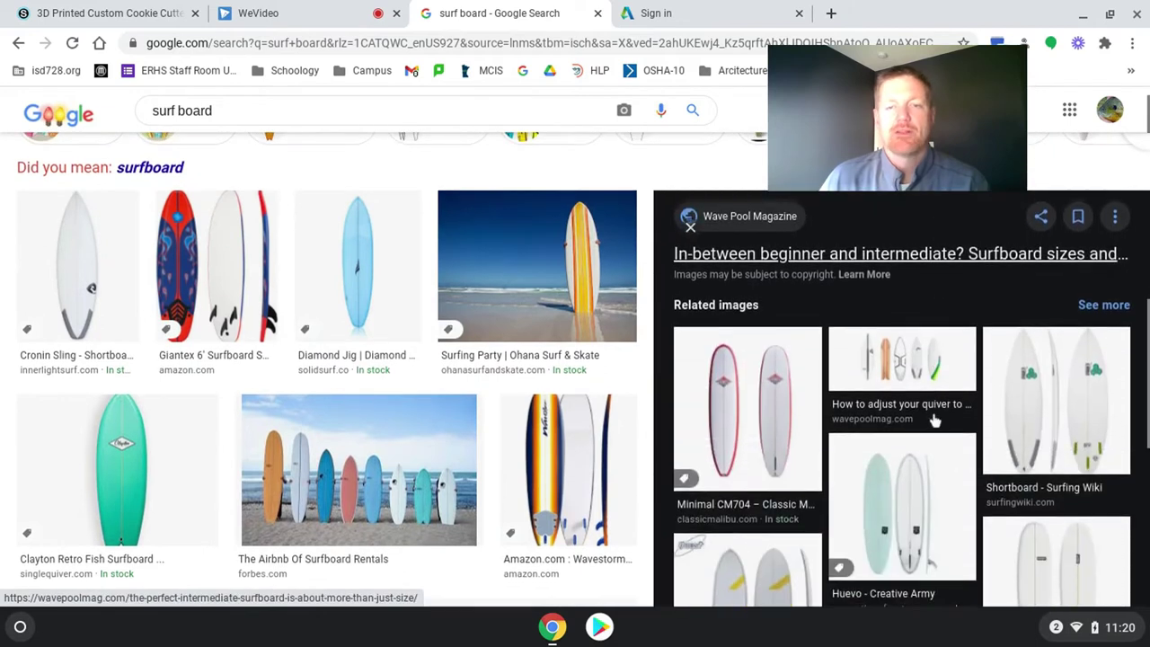
scroll(935, 418, "up", 4)
right_click(899, 391)
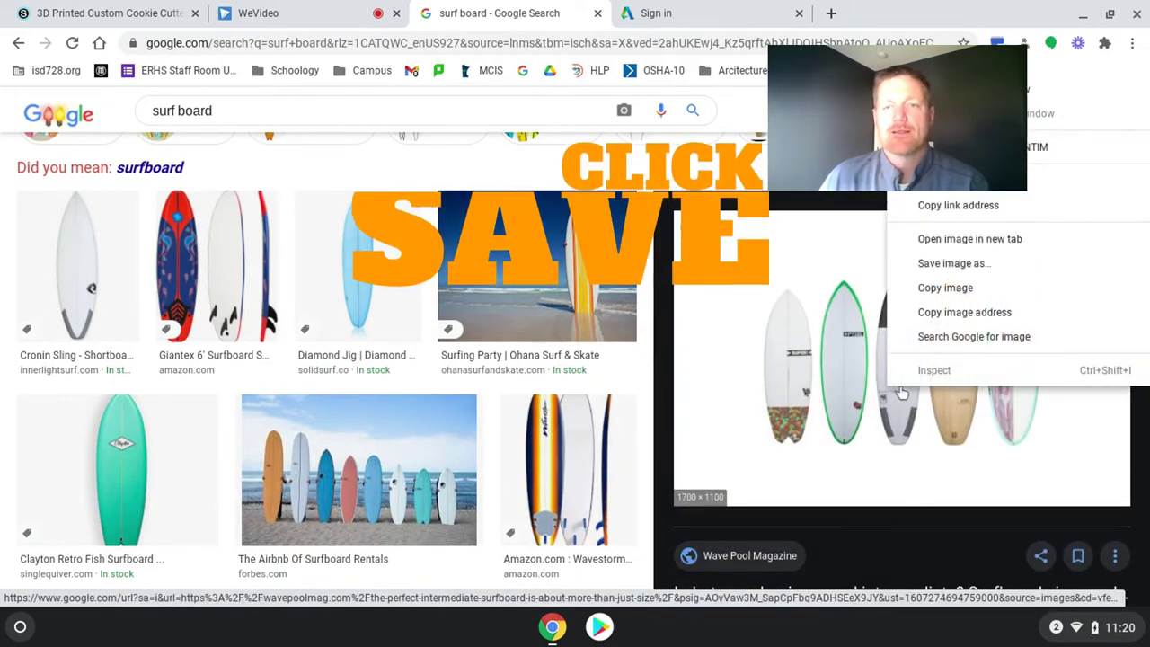
left_click(940, 267)
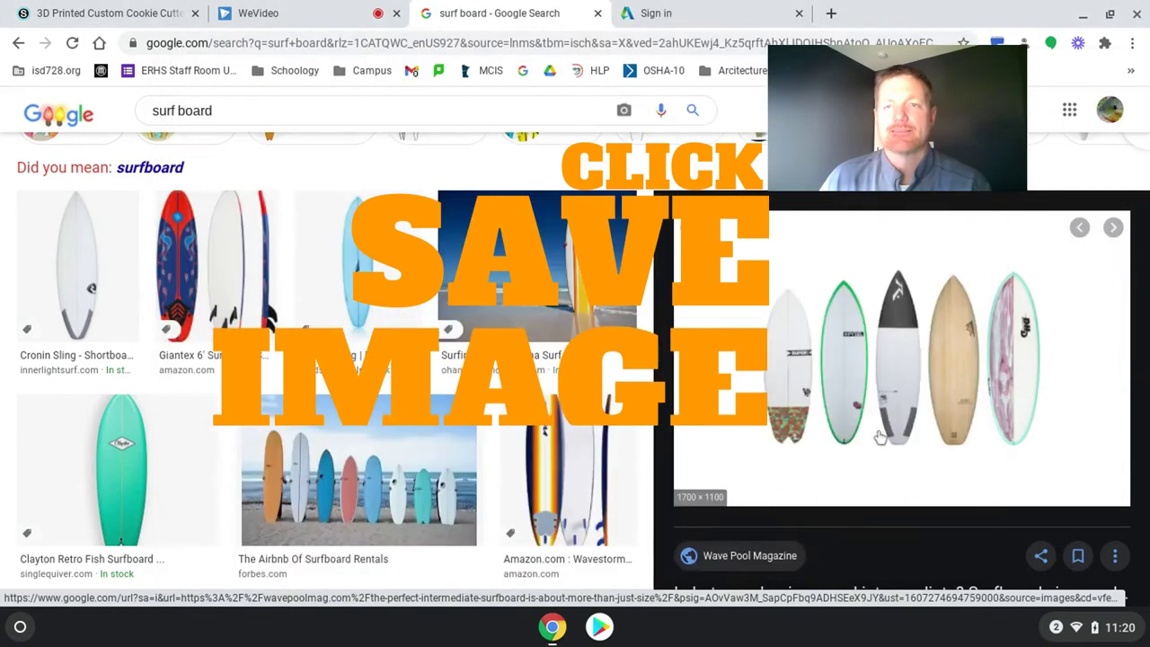
right_click(916, 393)
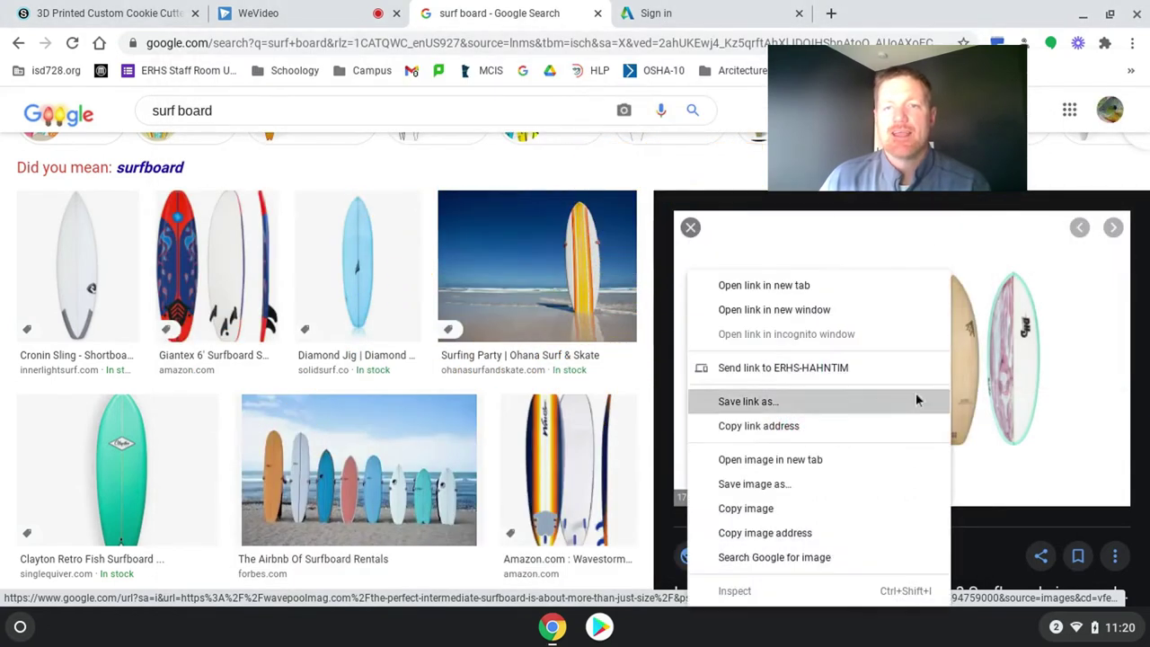
left_click(802, 484)
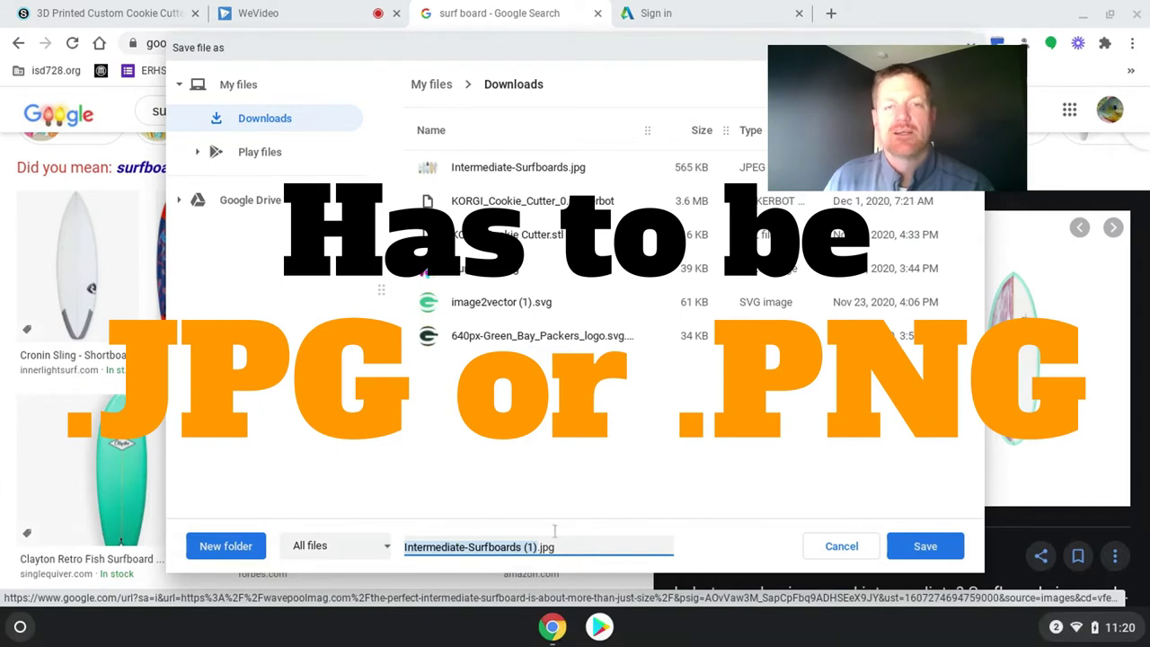
left_click(840, 548)
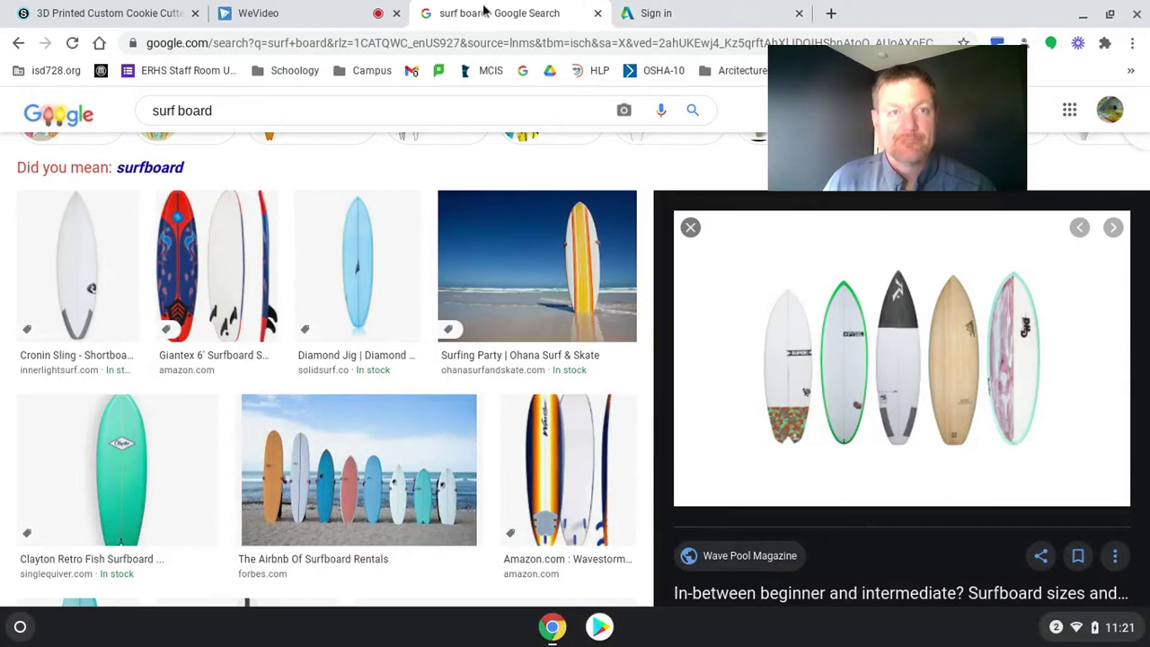
Search for "autodesk 360" in place of the Autodesk sign-in page and open the A360 home page
left_click(667, 13)
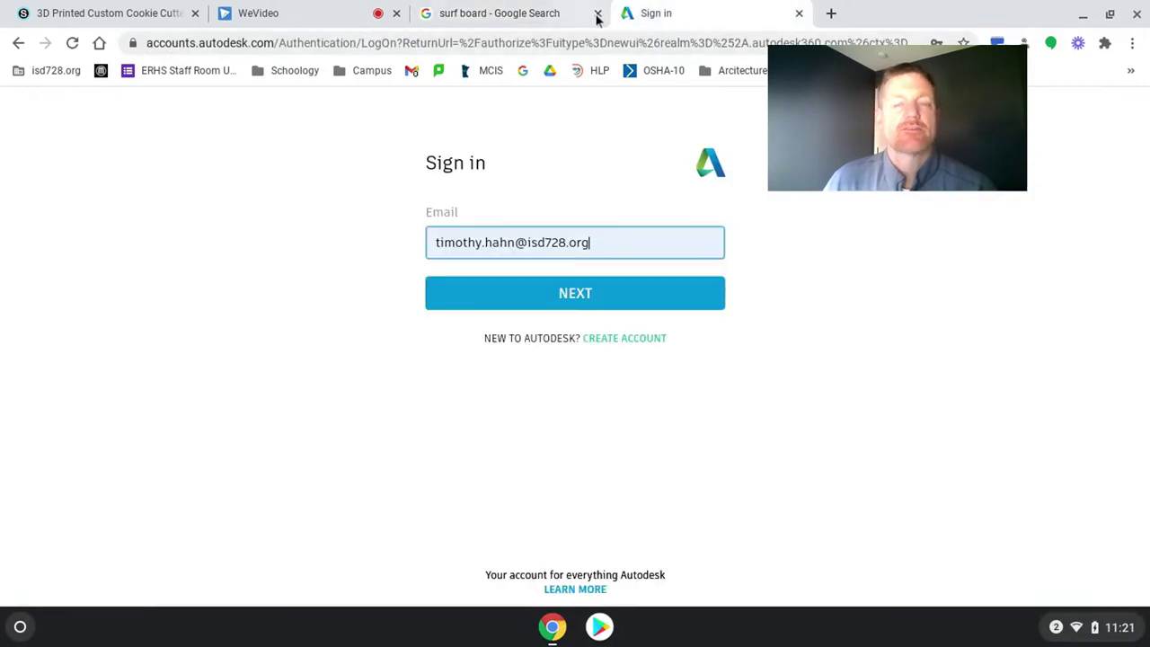
left_click(533, 43)
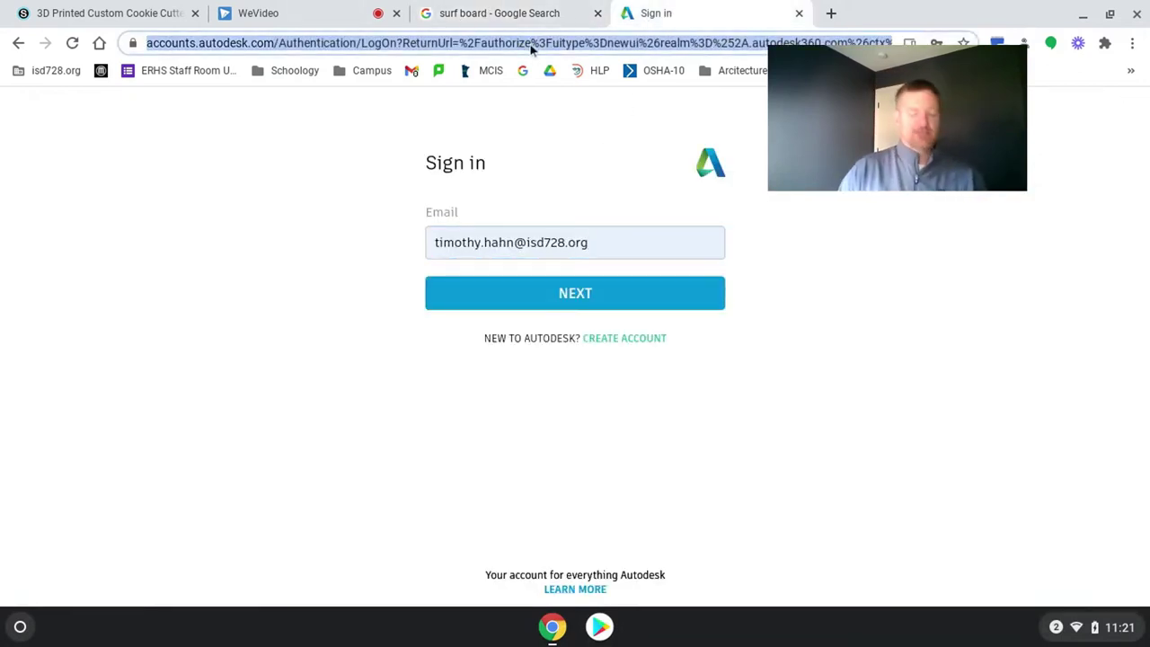
type("auto")
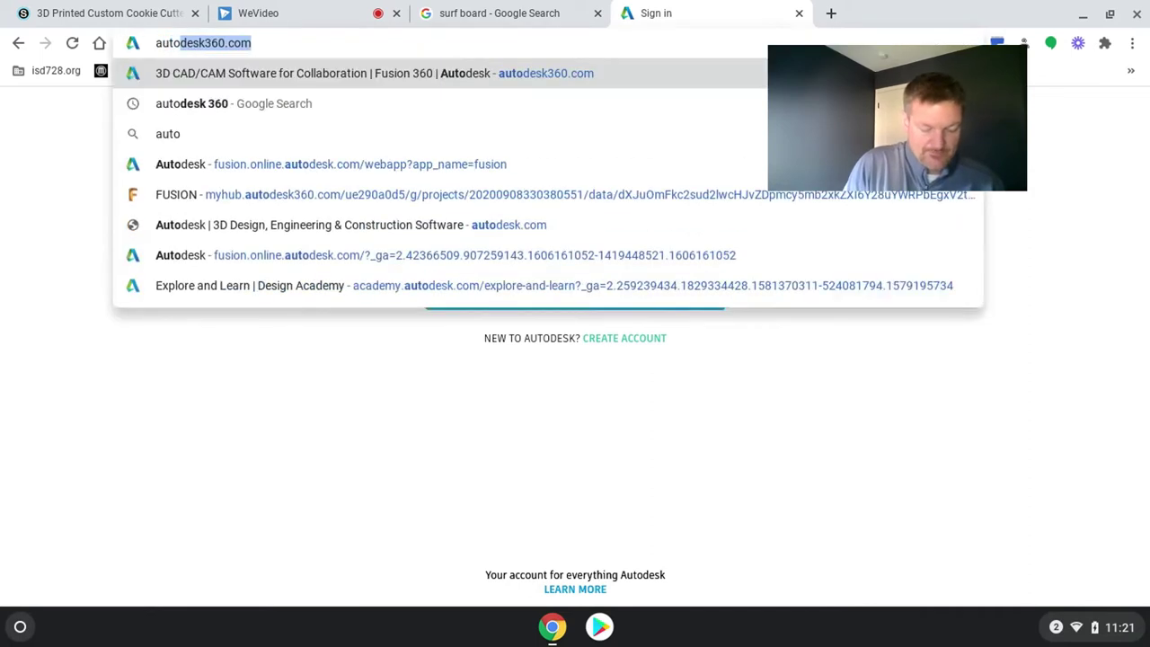
type("desk 360")
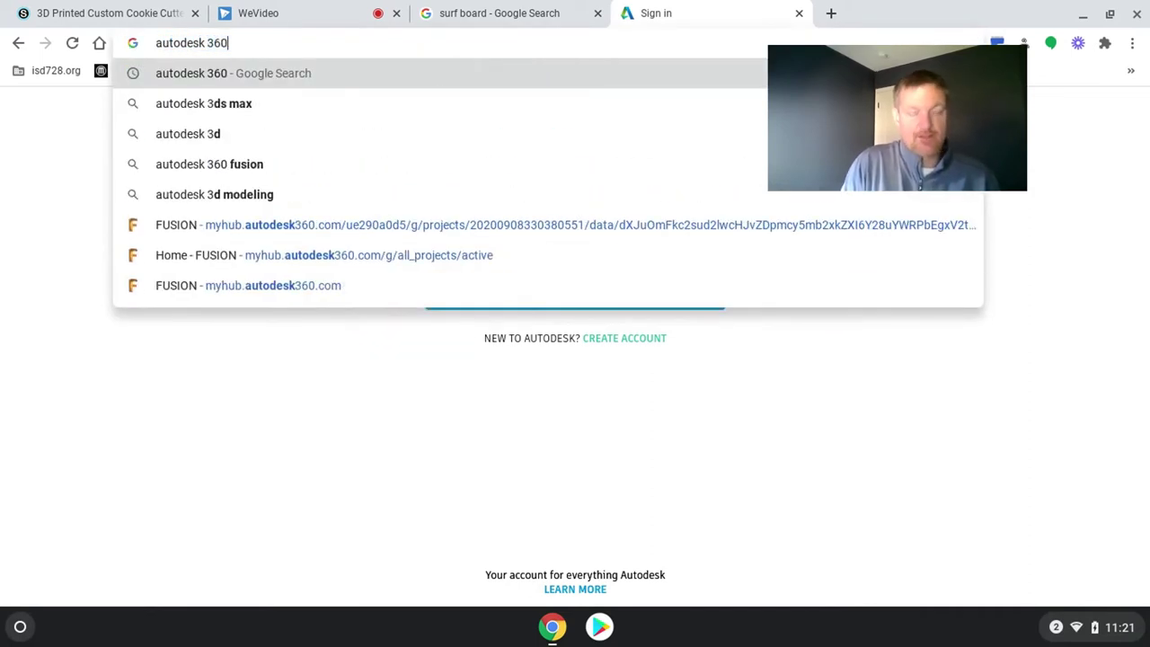
key("Return")
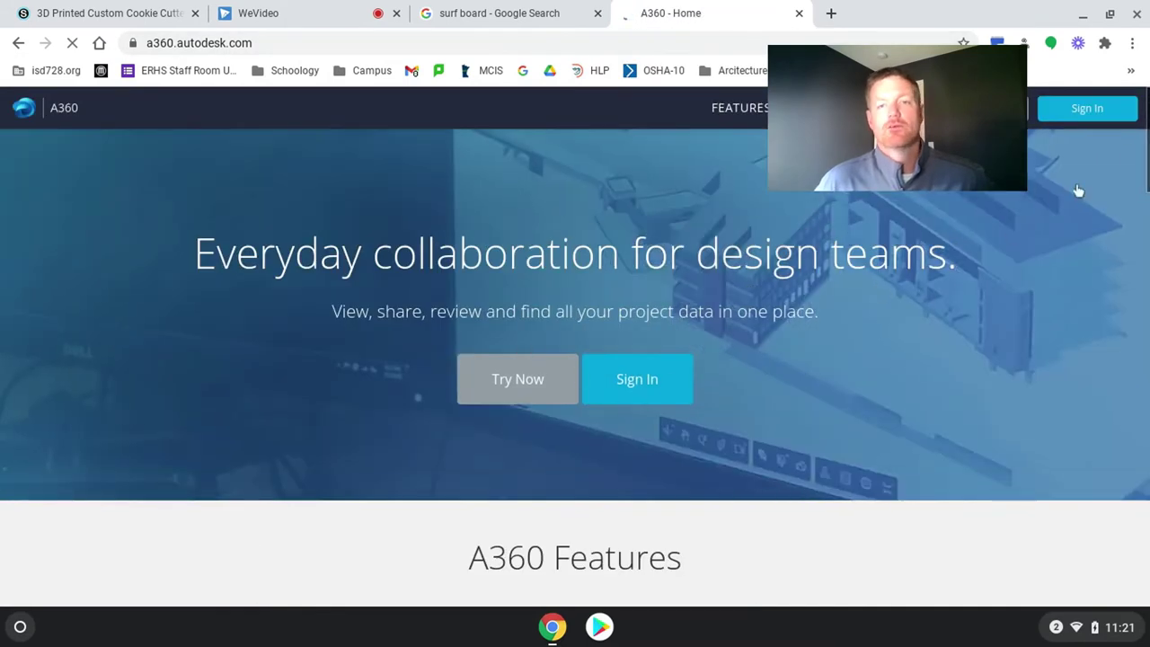
Sign in to the Autodesk account from the A360 home page with the prefilled e-mail and password, closing the leftover home page
left_click(1105, 109)
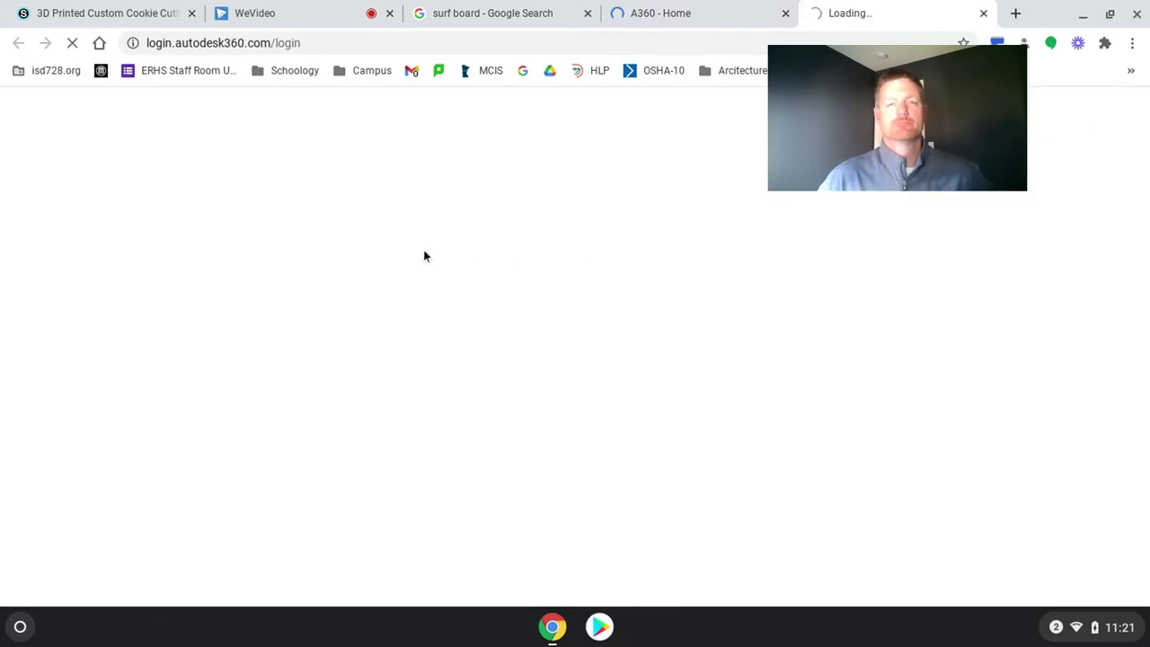
left_click(706, 18)
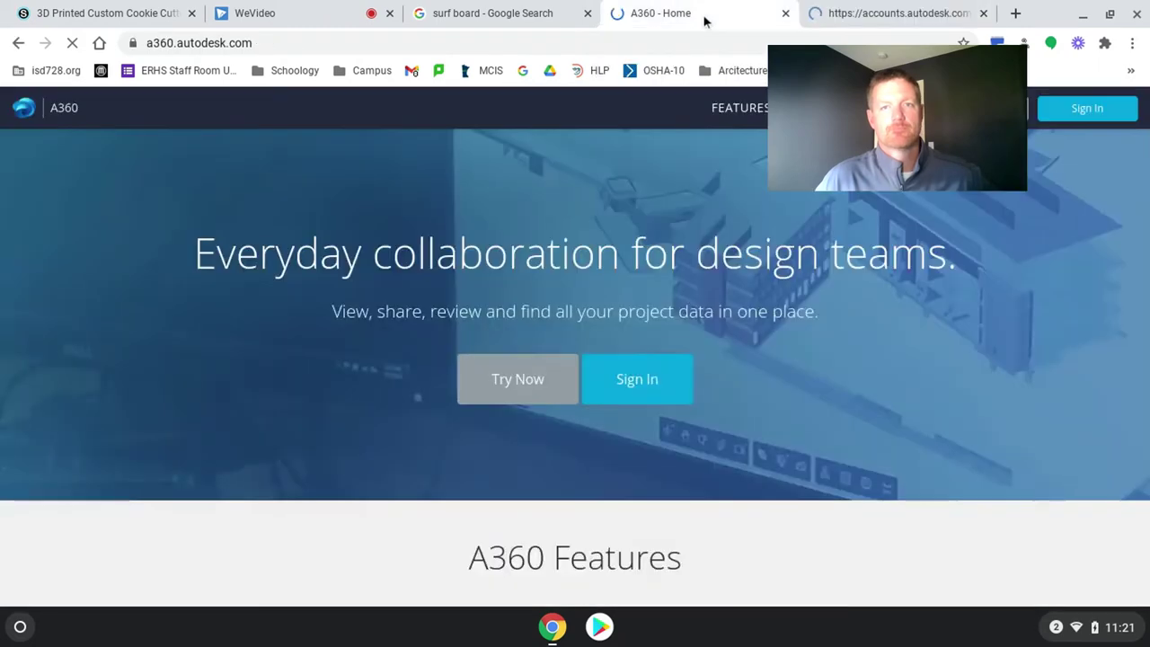
left_click(861, 25)
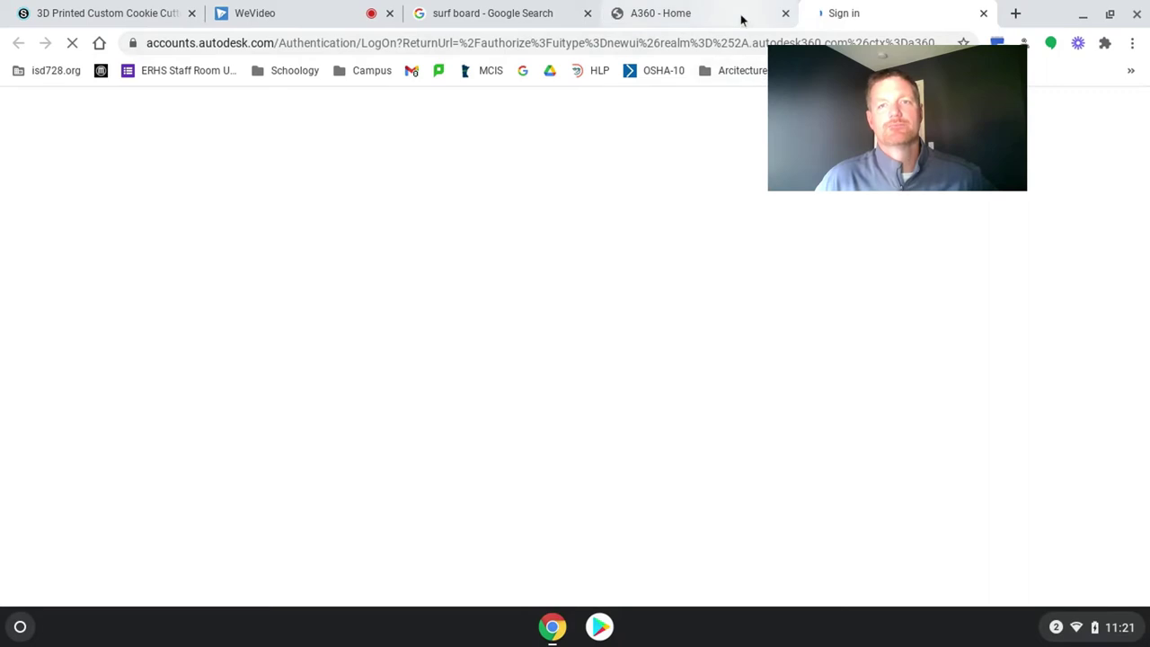
left_click(703, 21)
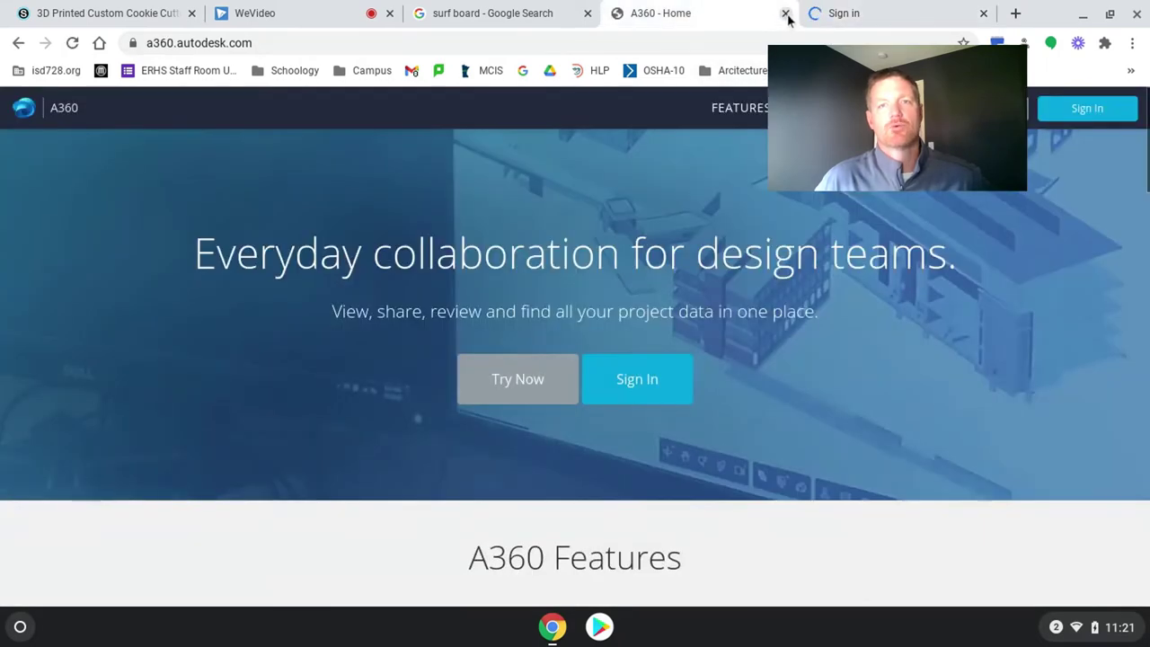
key("ctrl+w")
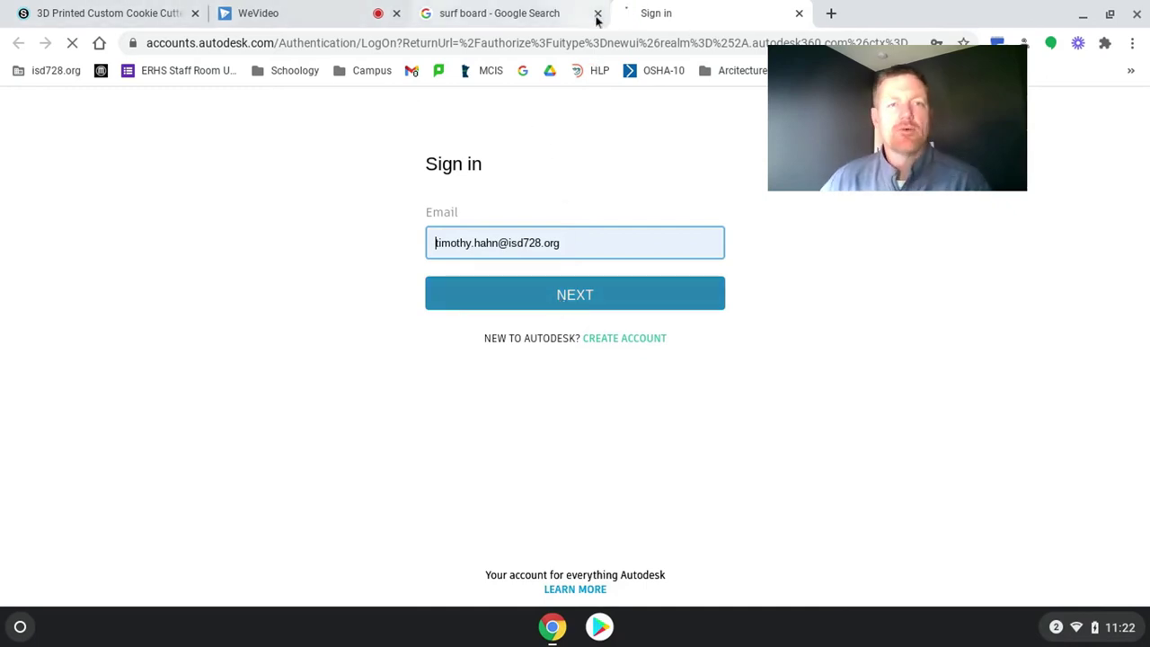
key("Return")
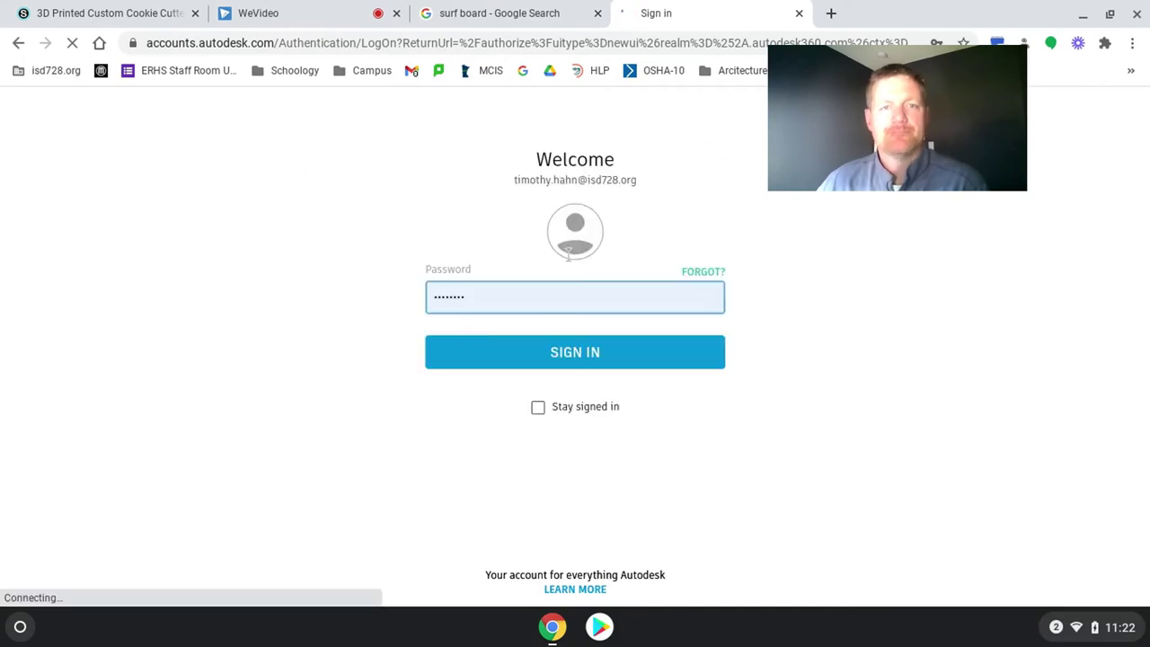
left_click(541, 355)
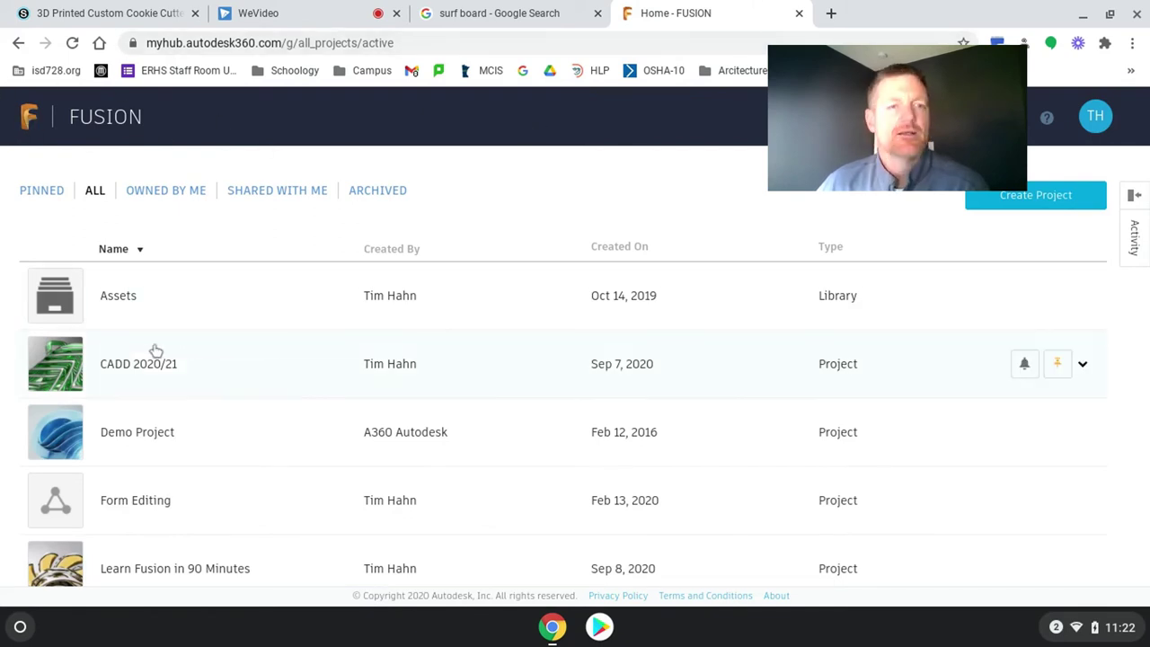
Open the Cookie Cutter folder inside the CADD 2020/21 project
scroll(141, 367, "down", 1)
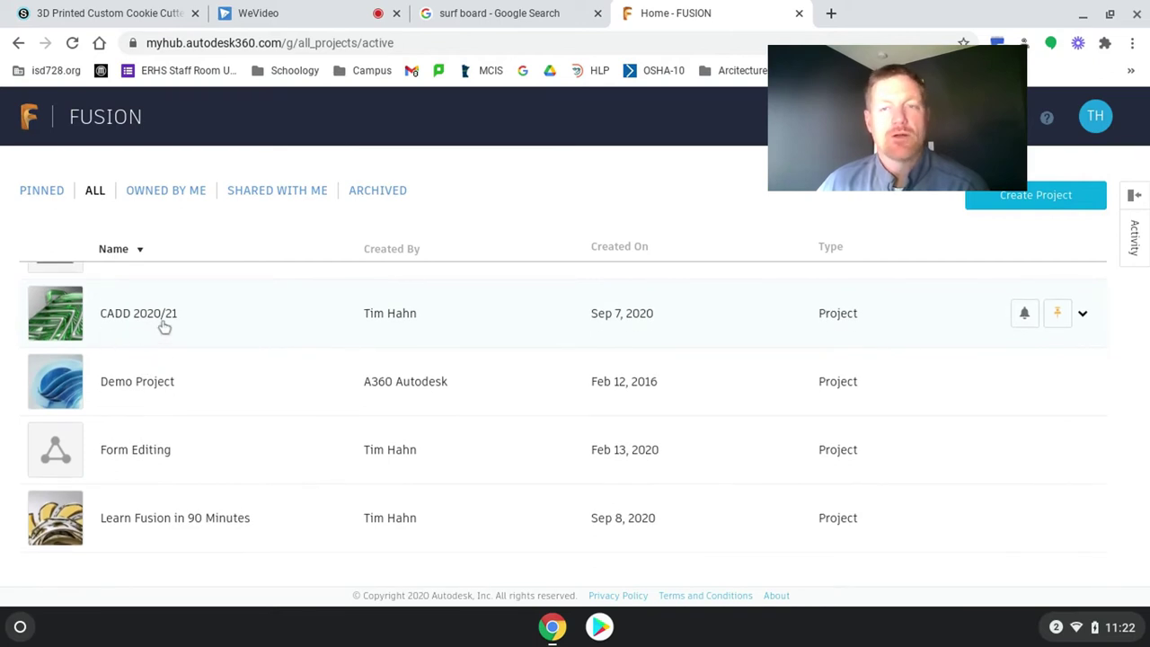
scroll(99, 352, "up", 1)
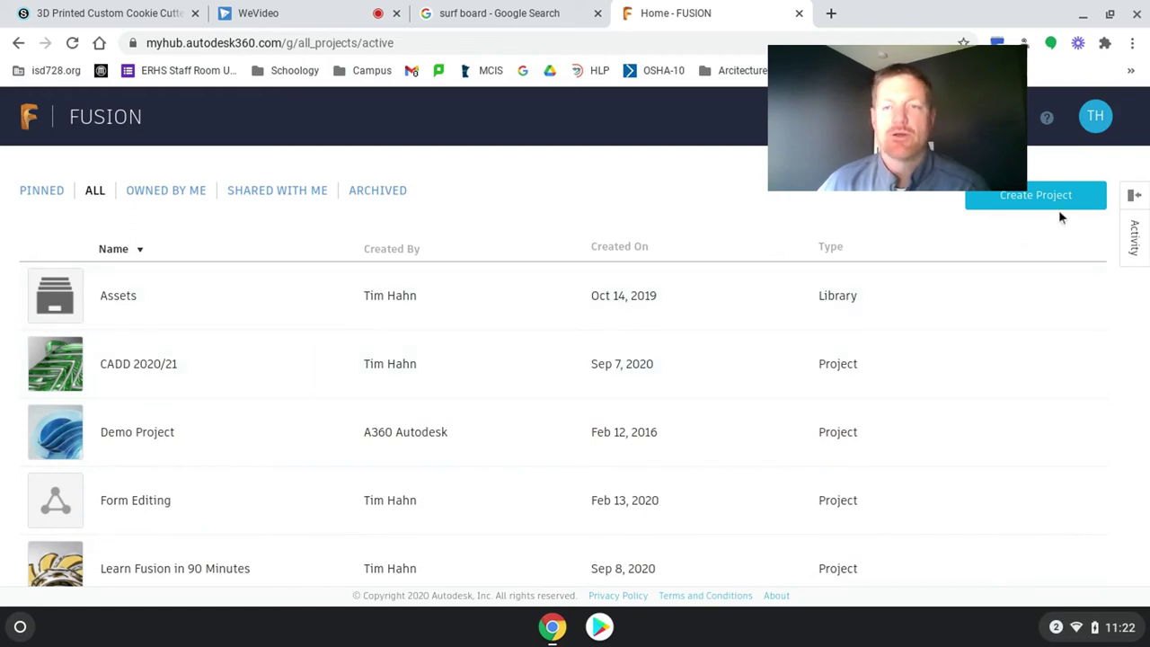
left_click(70, 373)
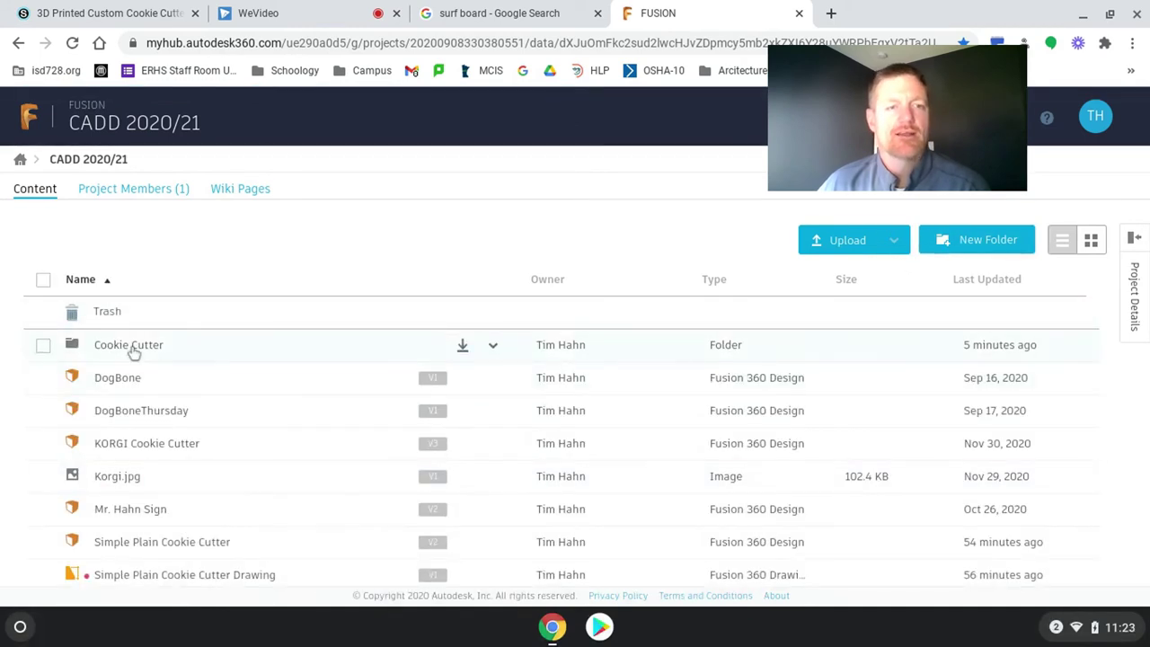
left_click(133, 349)
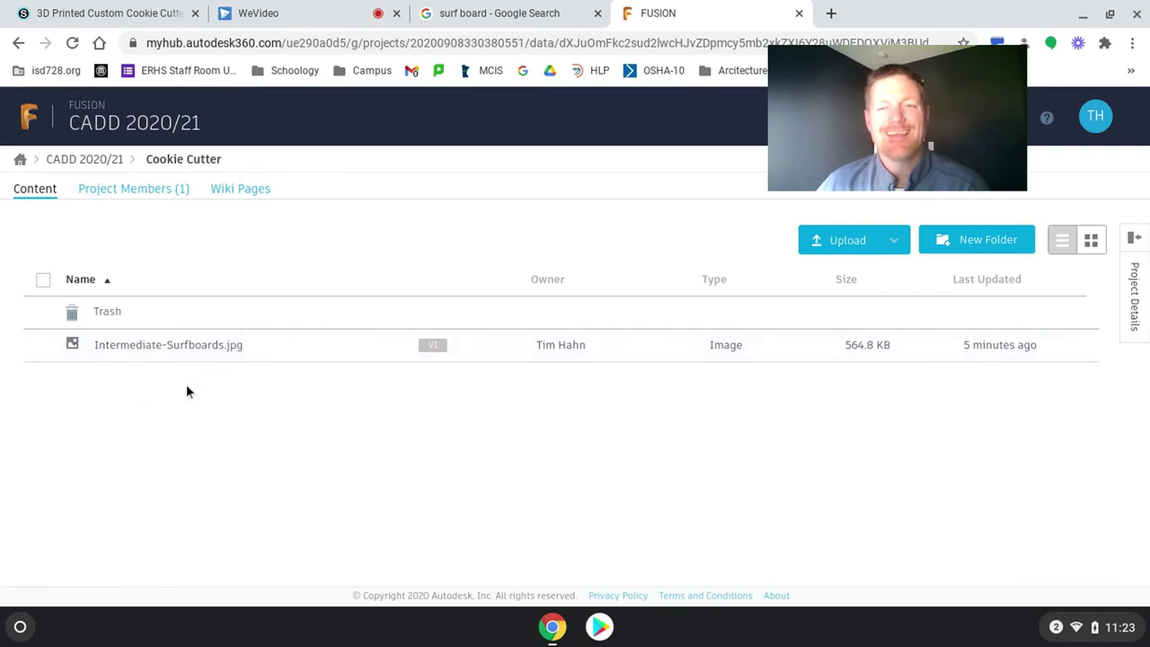
left_click(900, 252)
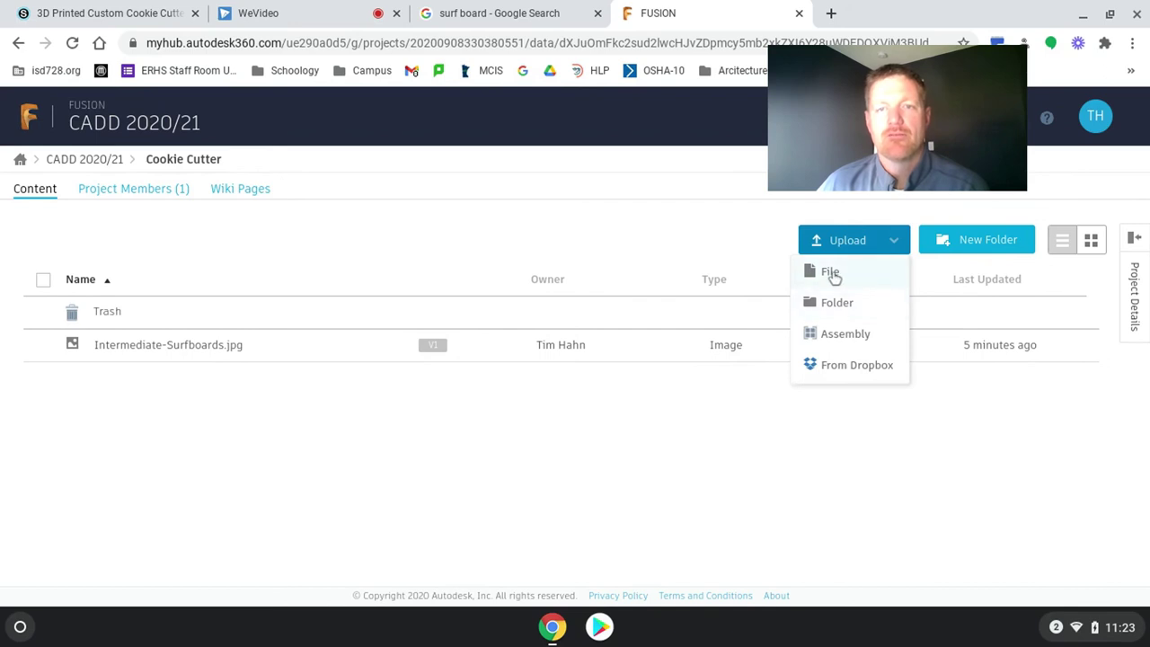
left_click(830, 273)
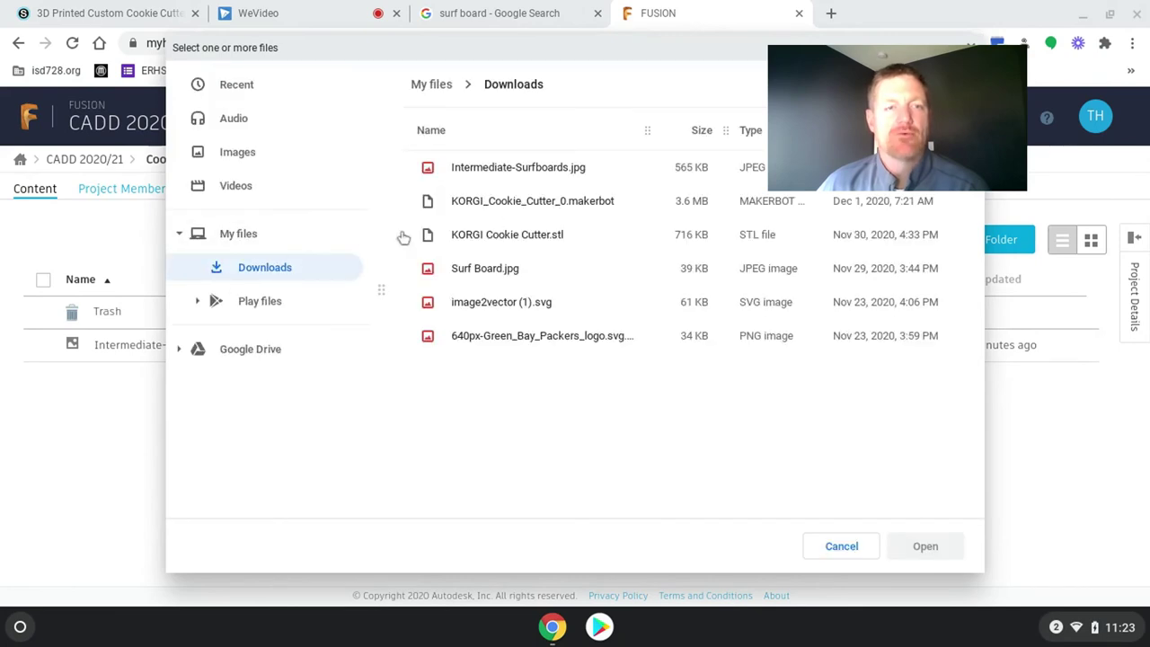
left_click(465, 175)
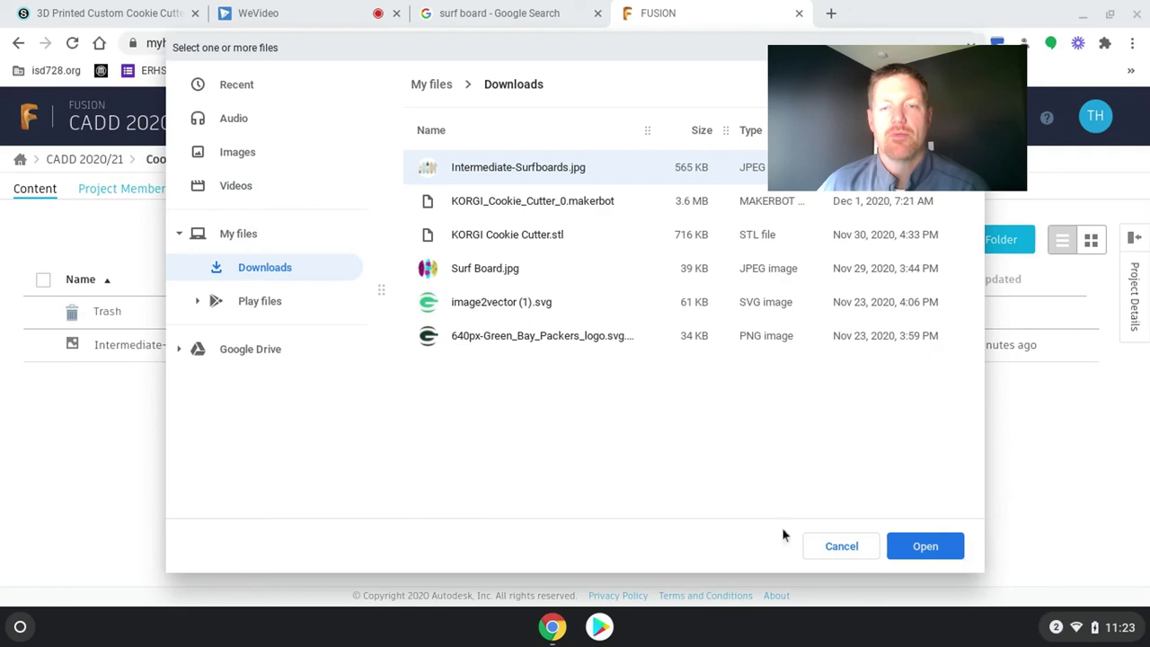
left_click(843, 550)
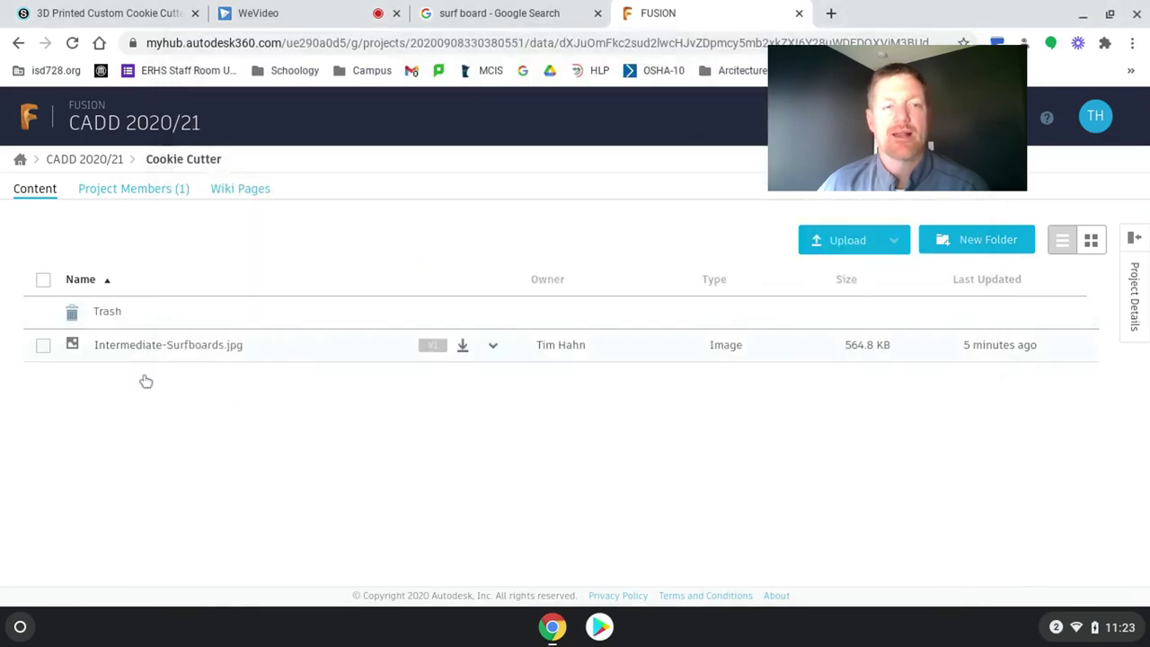